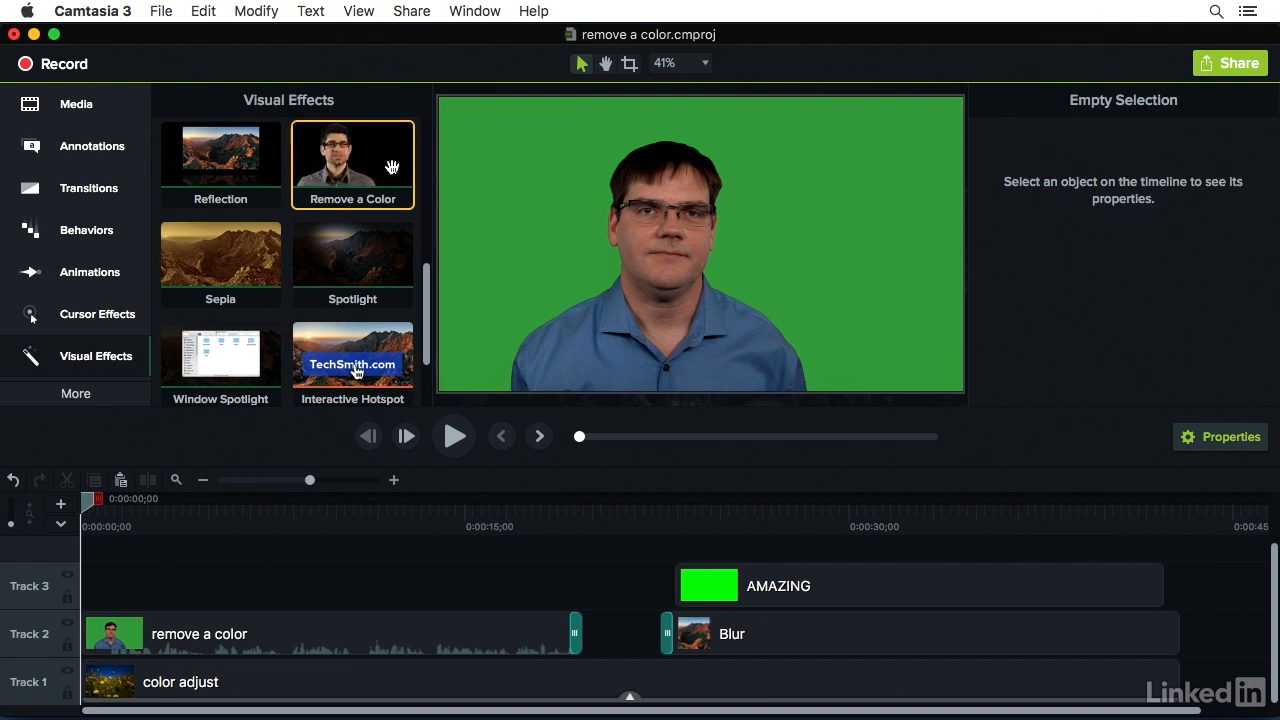
# - Apply the Remove a Color visual effect to the "remove a color" green-screen clip on Track 2
pyautogui.click(346, 638)
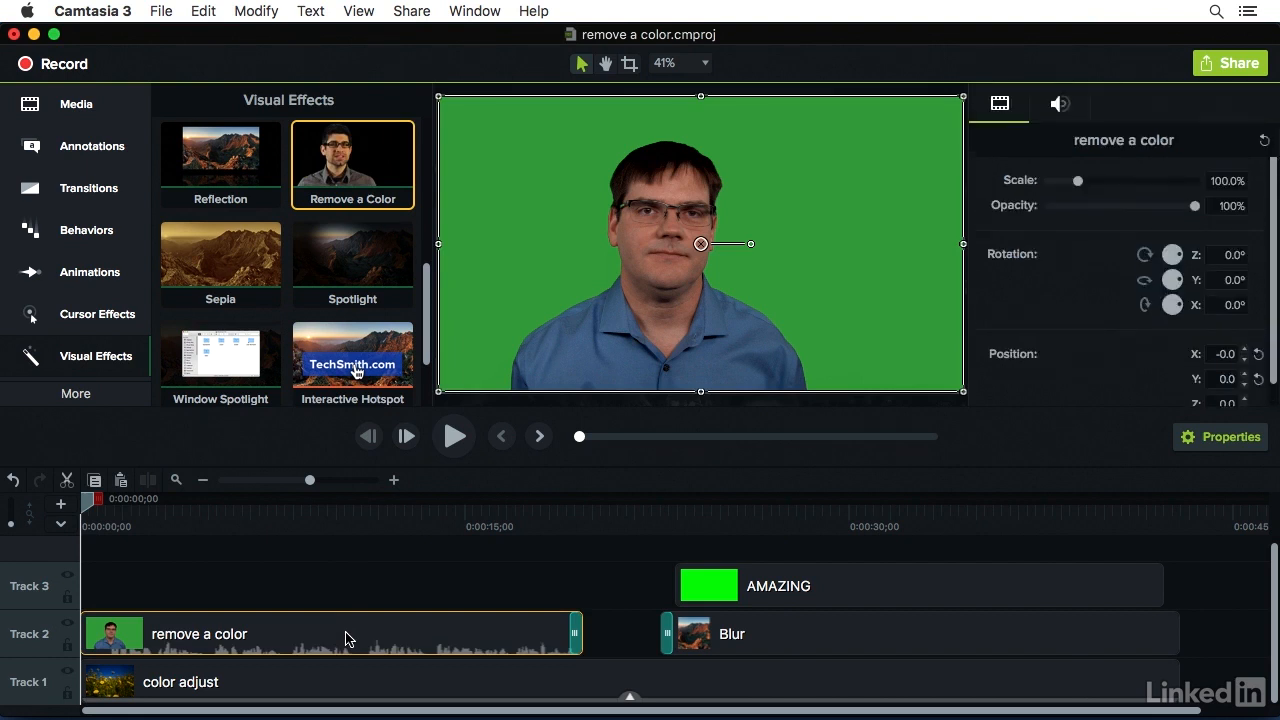
pyautogui.click(333, 692)
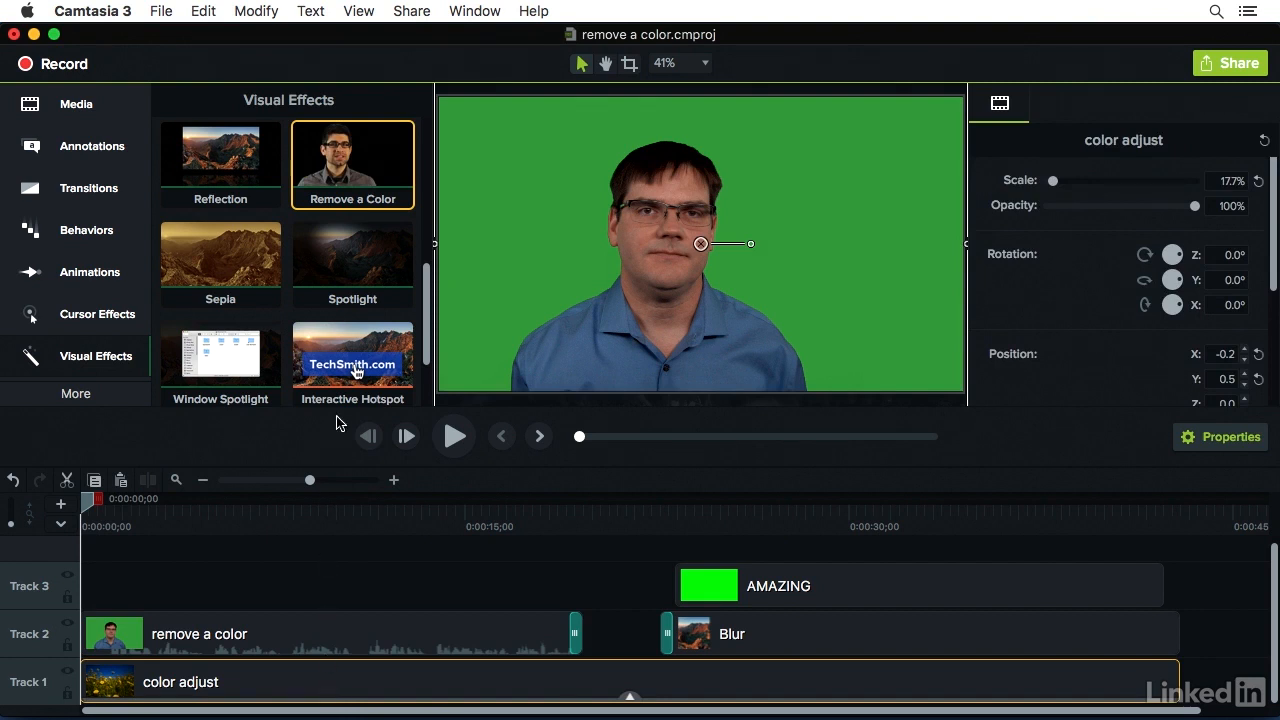
pyautogui.moveTo(351, 185); pyautogui.dragTo(252, 643)
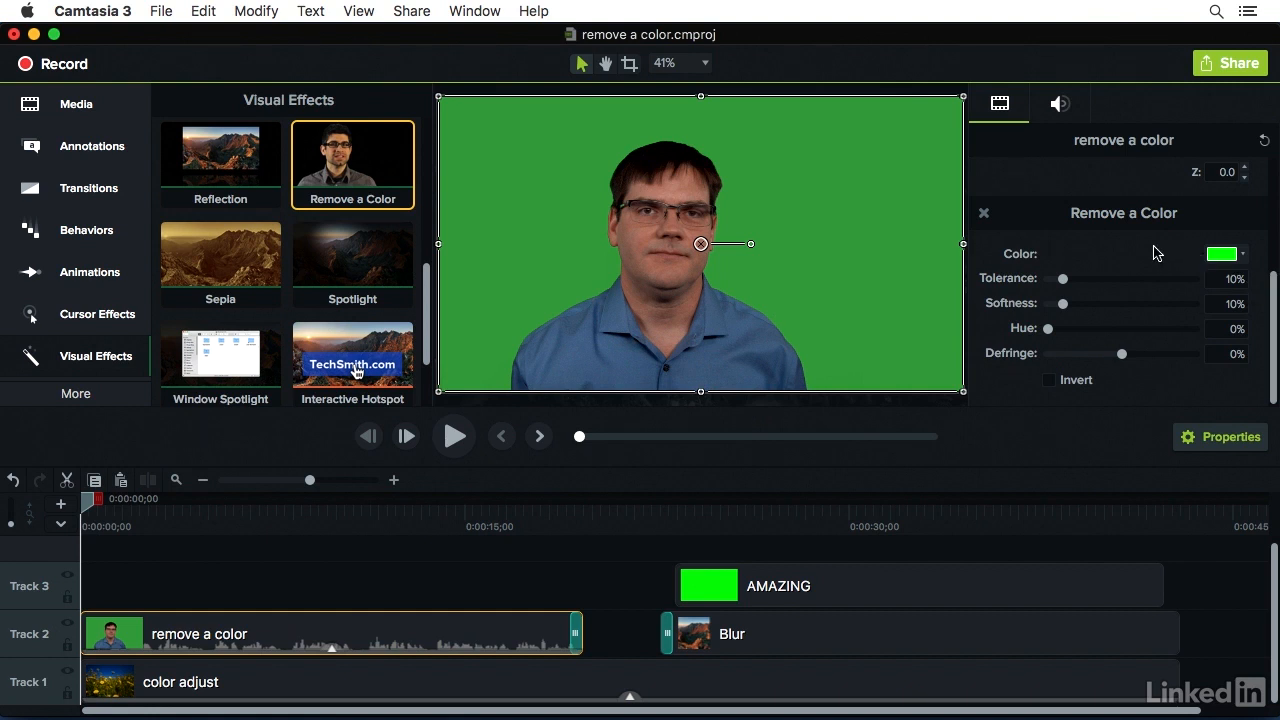
# - Sample the green backdrop beside the man on the canvas as the color for the effect to remove
pyautogui.click(1231, 256)
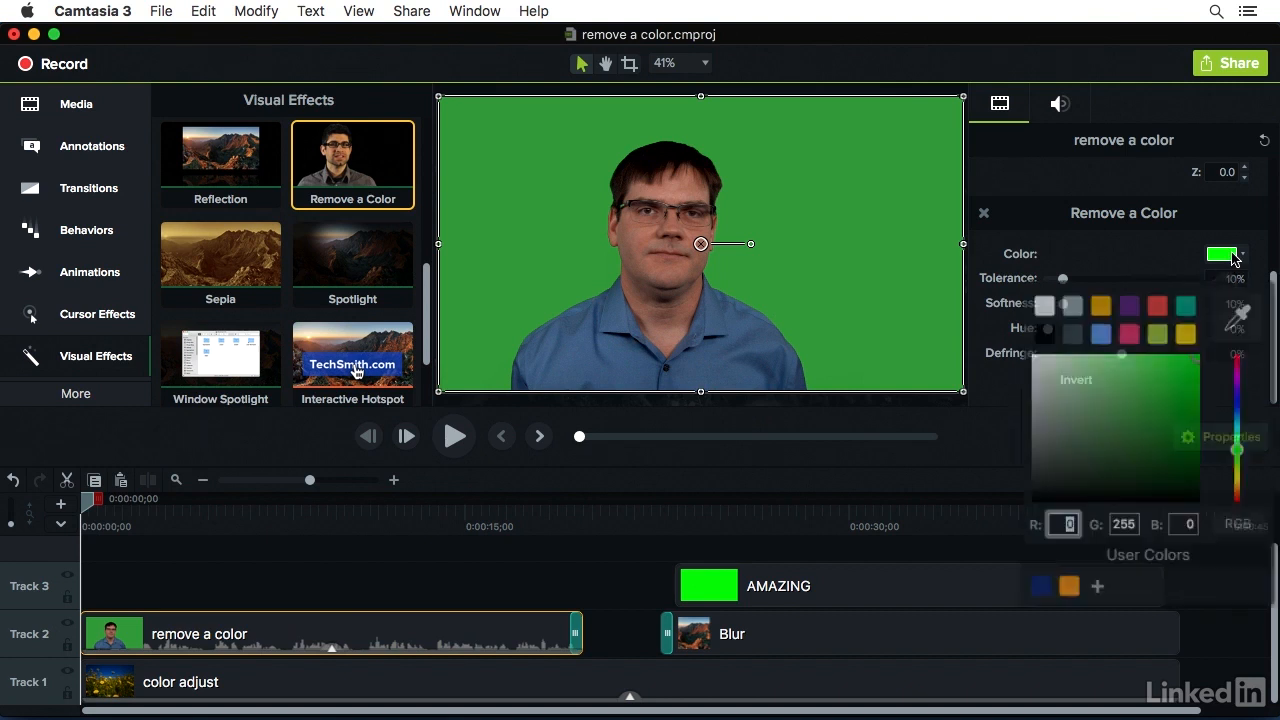
pyautogui.click(1236, 311)
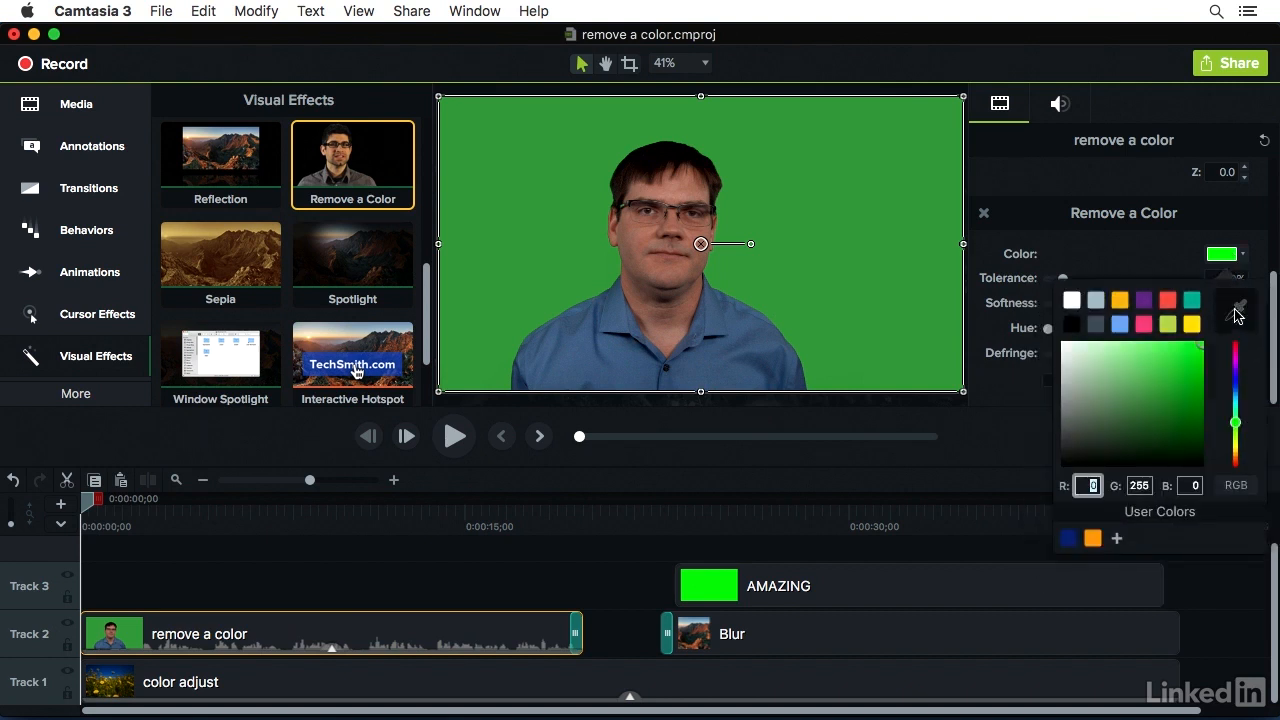
pyautogui.click(899, 178)
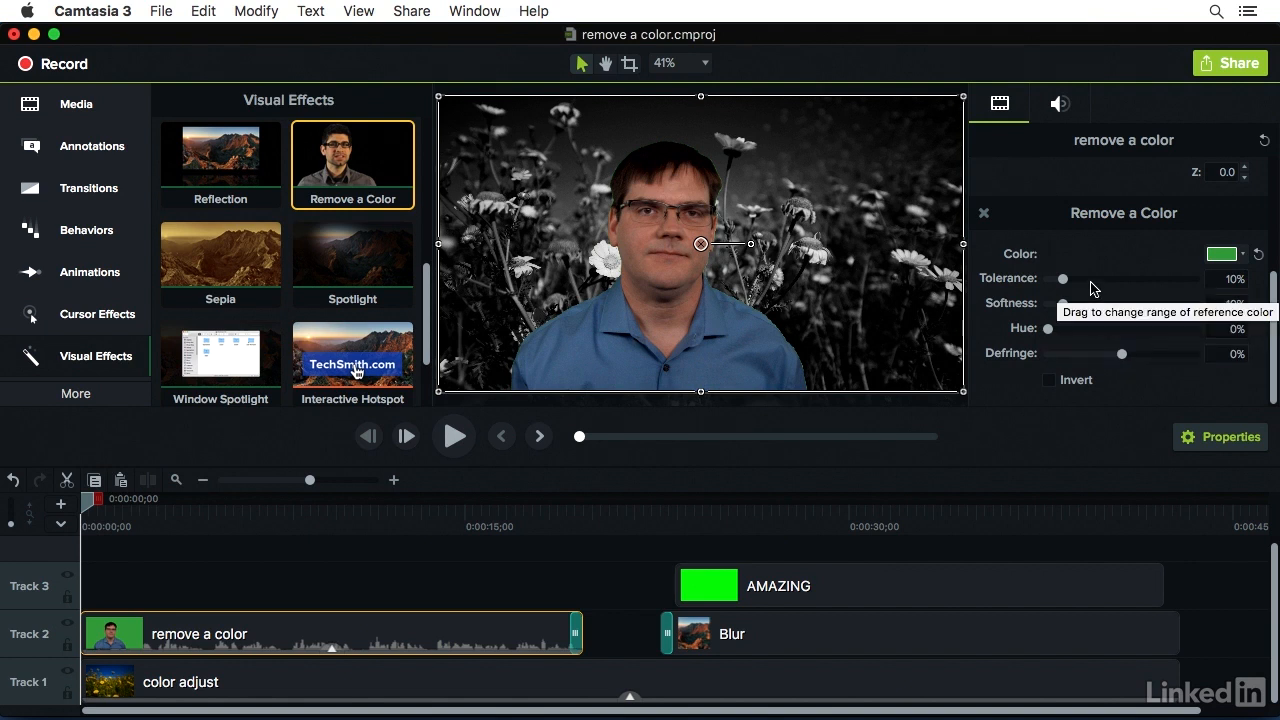
# - Set the Remove a Color effect's Tolerance to 20% and Softness to 5%
pyautogui.moveTo(1064, 279)
pyautogui.mouseDown()
pyautogui.moveTo(1122, 285)
pyautogui.moveTo(1060, 284)
pyautogui.mouseUp()
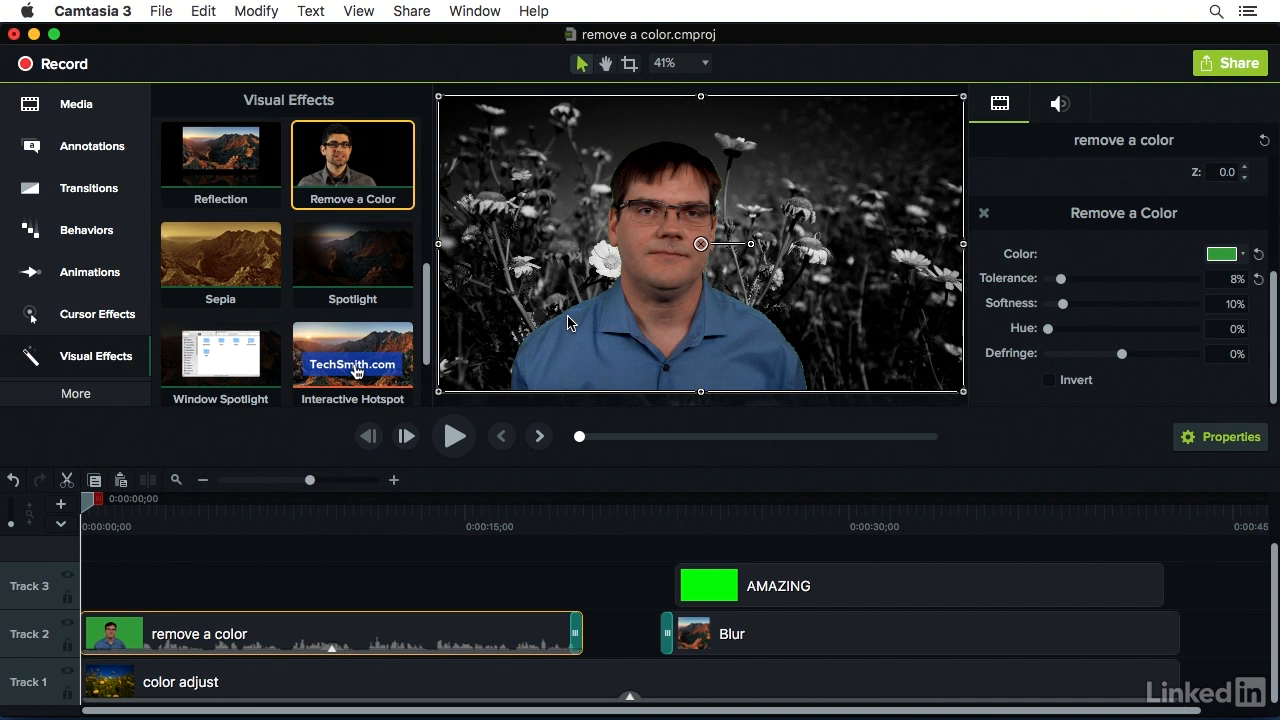
pyautogui.moveTo(1061, 284); pyautogui.dragTo(1077, 286)
pyautogui.moveTo(1066, 308)
pyautogui.mouseDown()
pyautogui.moveTo(1089, 309)
pyautogui.moveTo(1056, 313)
pyautogui.mouseUp()
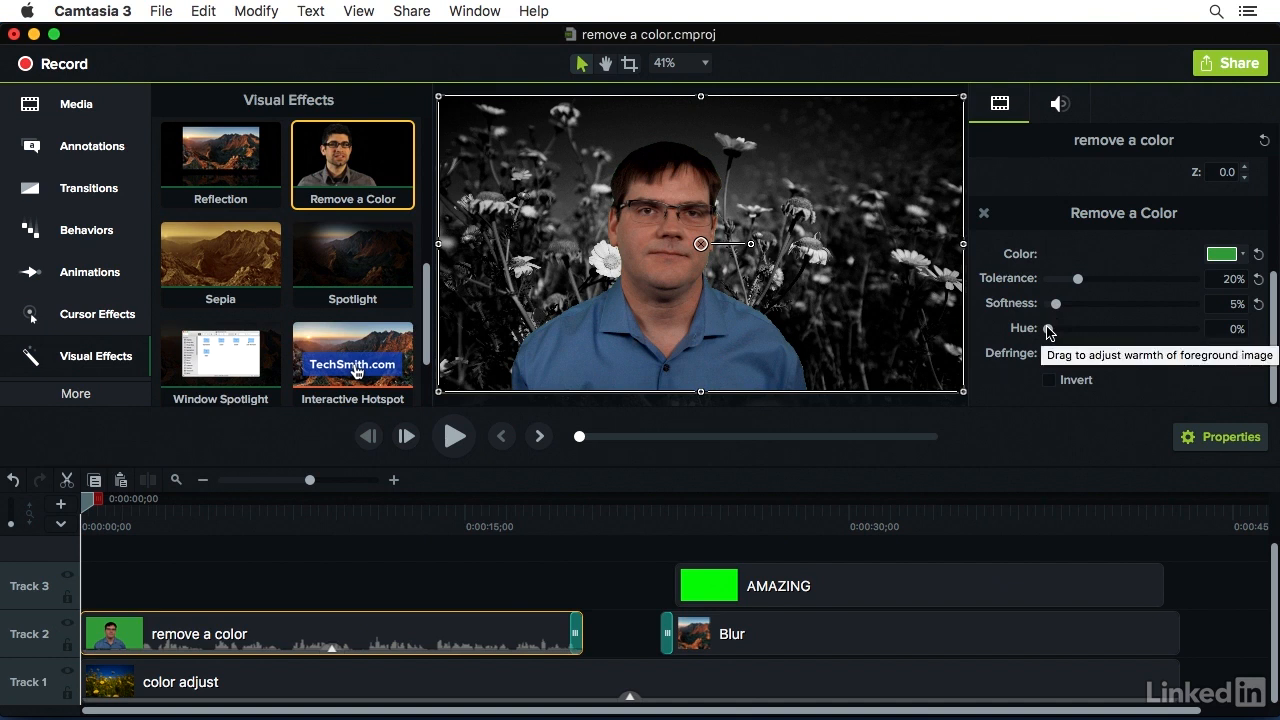
# - Set the Remove a Color effect's Hue to 16% and Defringe to 10%
pyautogui.moveTo(1048, 330); pyautogui.dragTo(1162, 335)
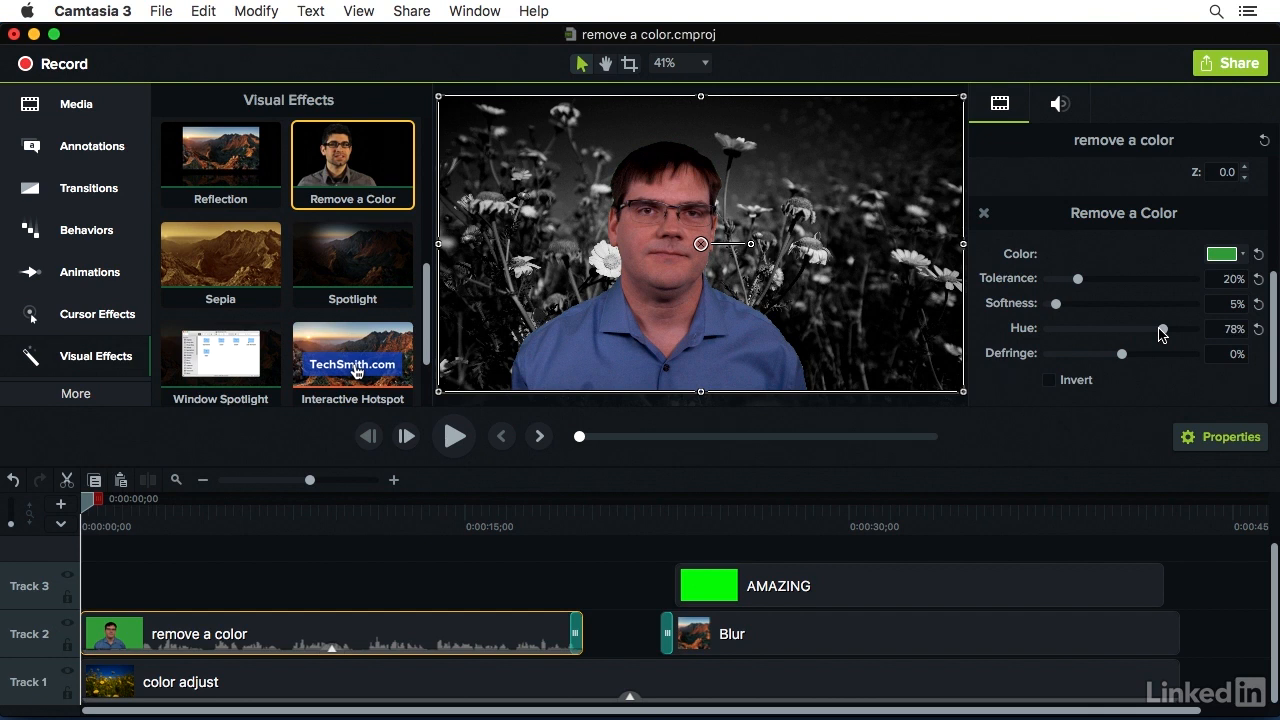
pyautogui.click(1259, 330)
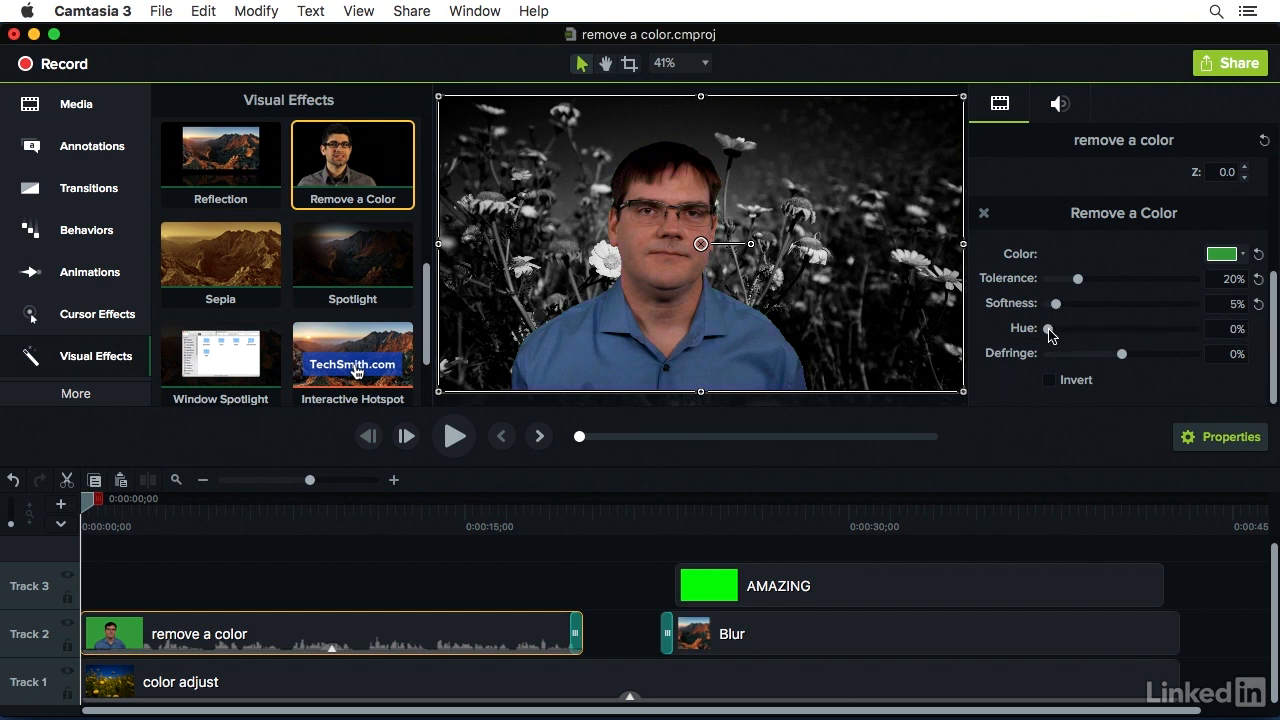
pyautogui.moveTo(1047, 329); pyautogui.dragTo(1073, 331)
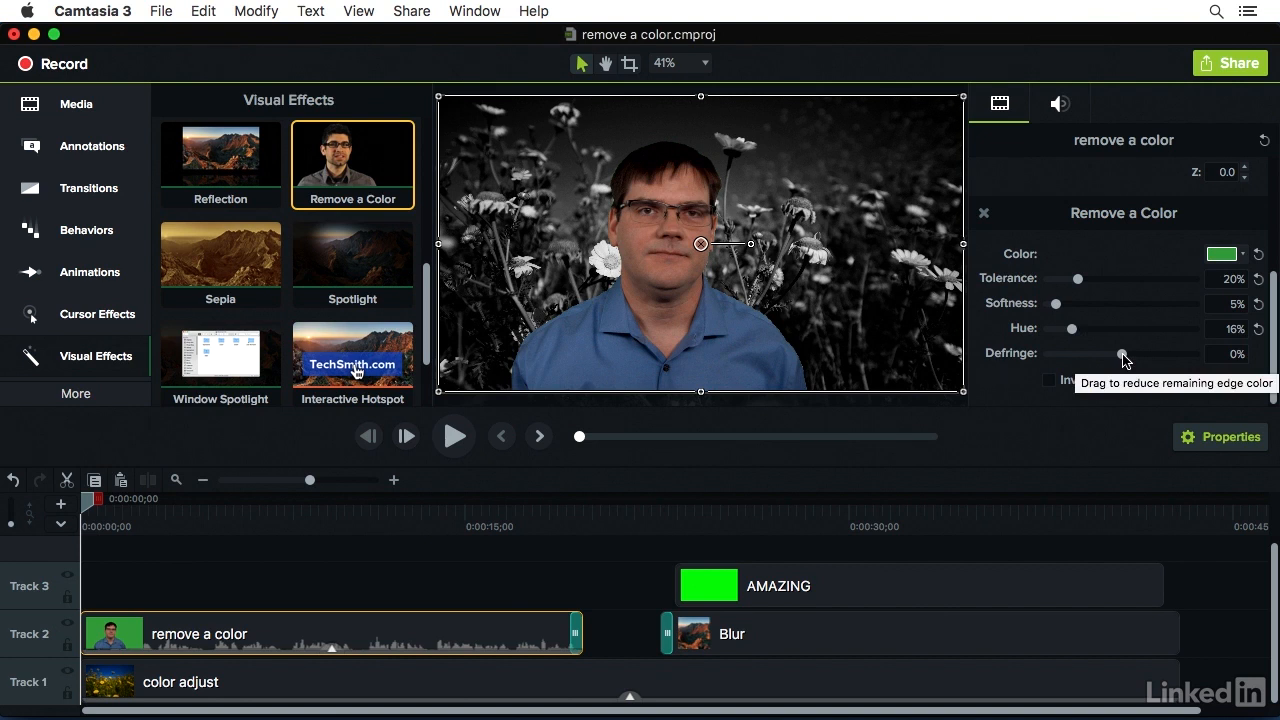
pyautogui.moveTo(1122, 355); pyautogui.dragTo(1129, 359)
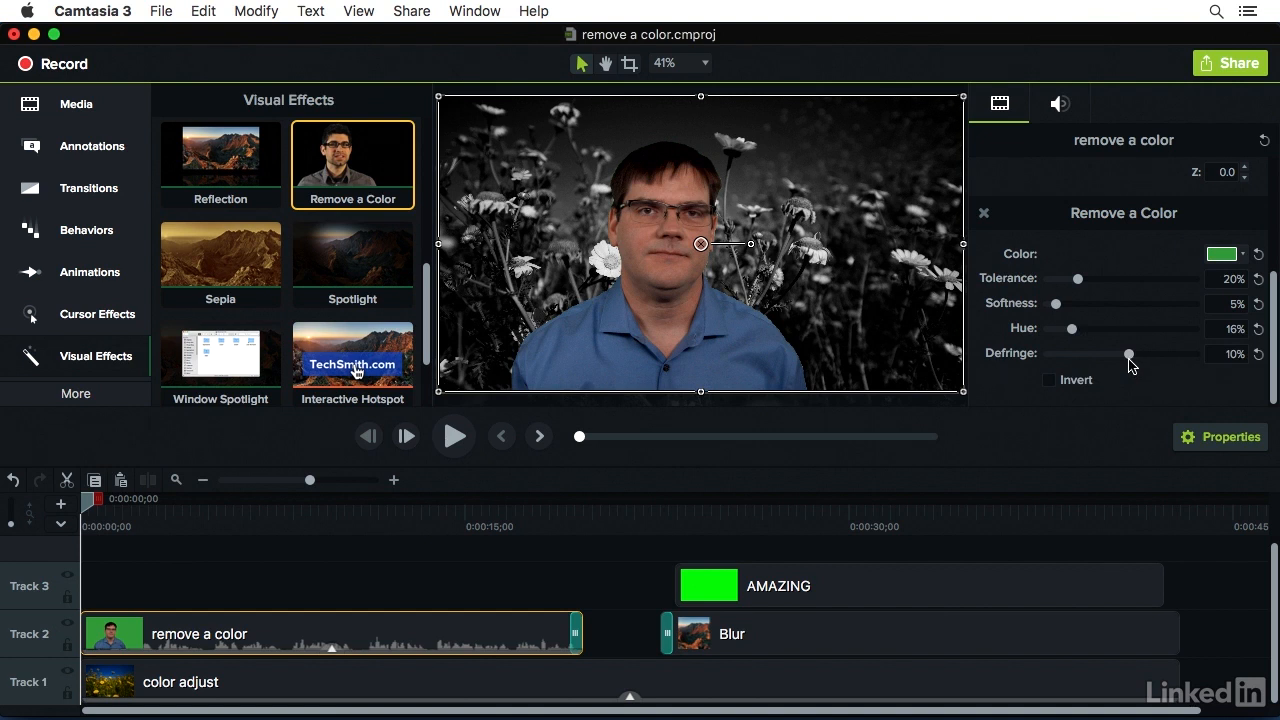
# - Try inverting the Remove a Color effect so the man is cut out instead of the green backdrop
pyautogui.click(1050, 381)
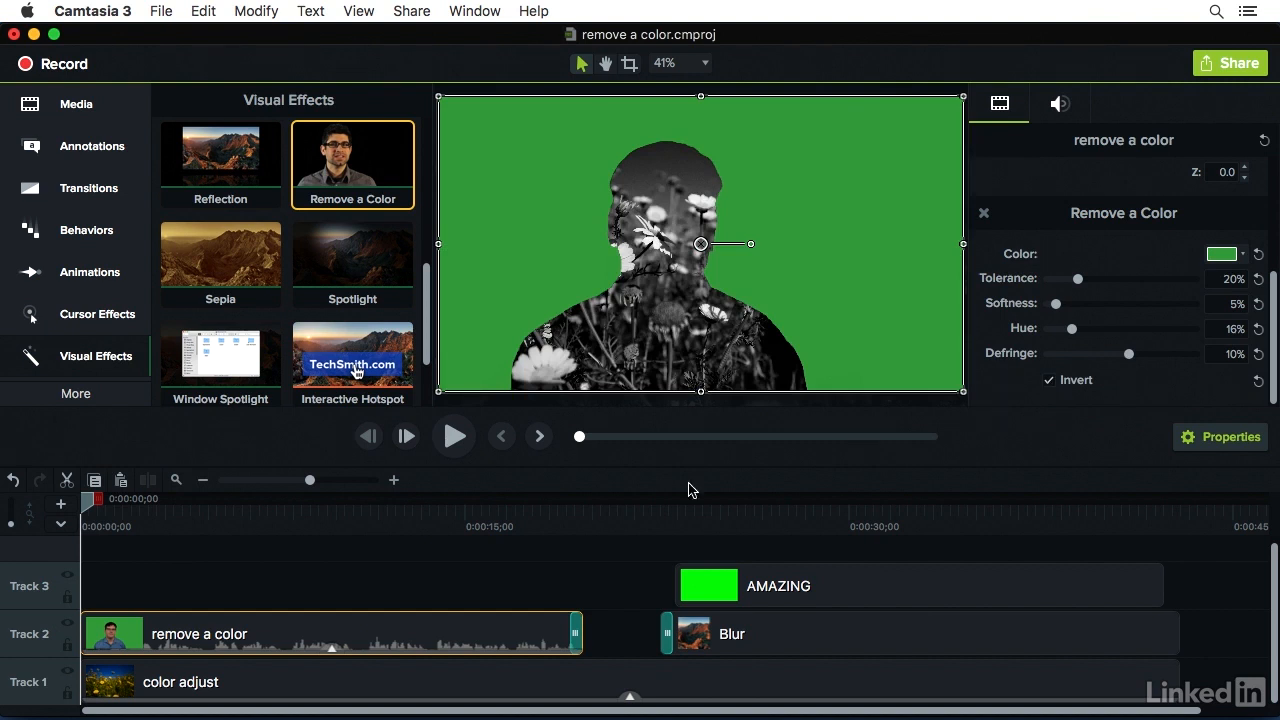
pyautogui.moveTo(90, 500); pyautogui.dragTo(84, 530)
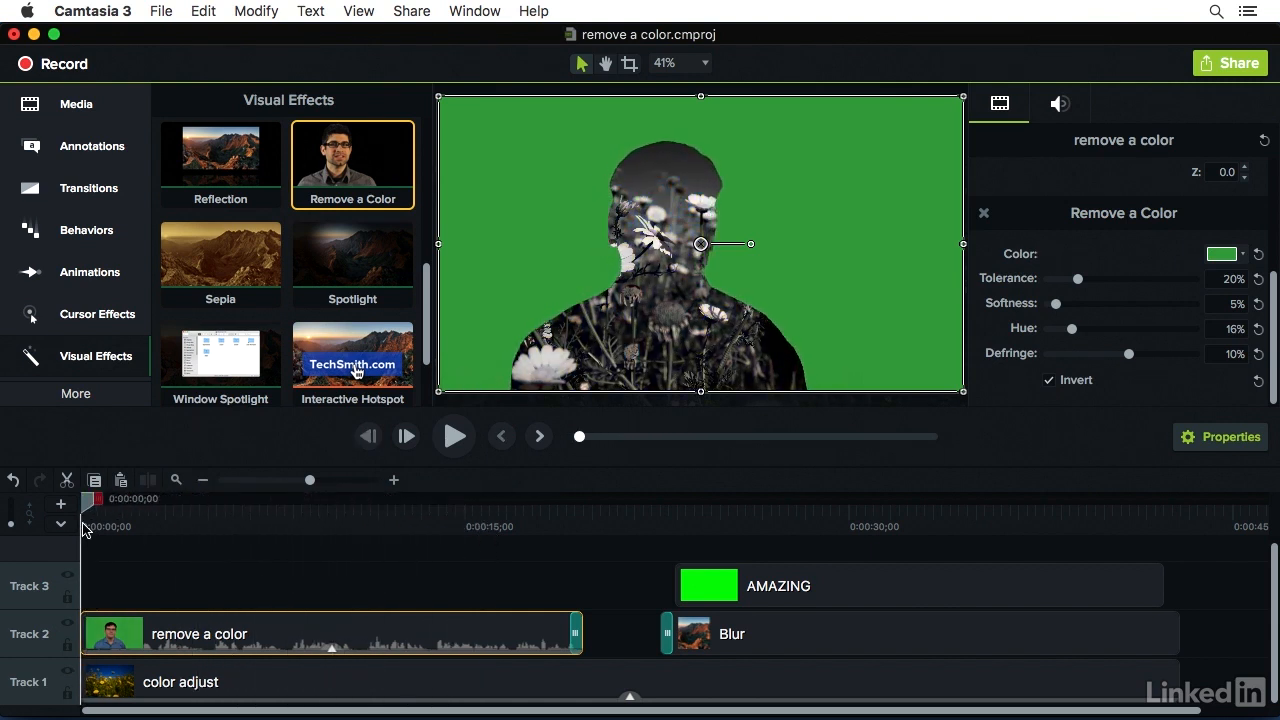
pyautogui.click(1050, 382)
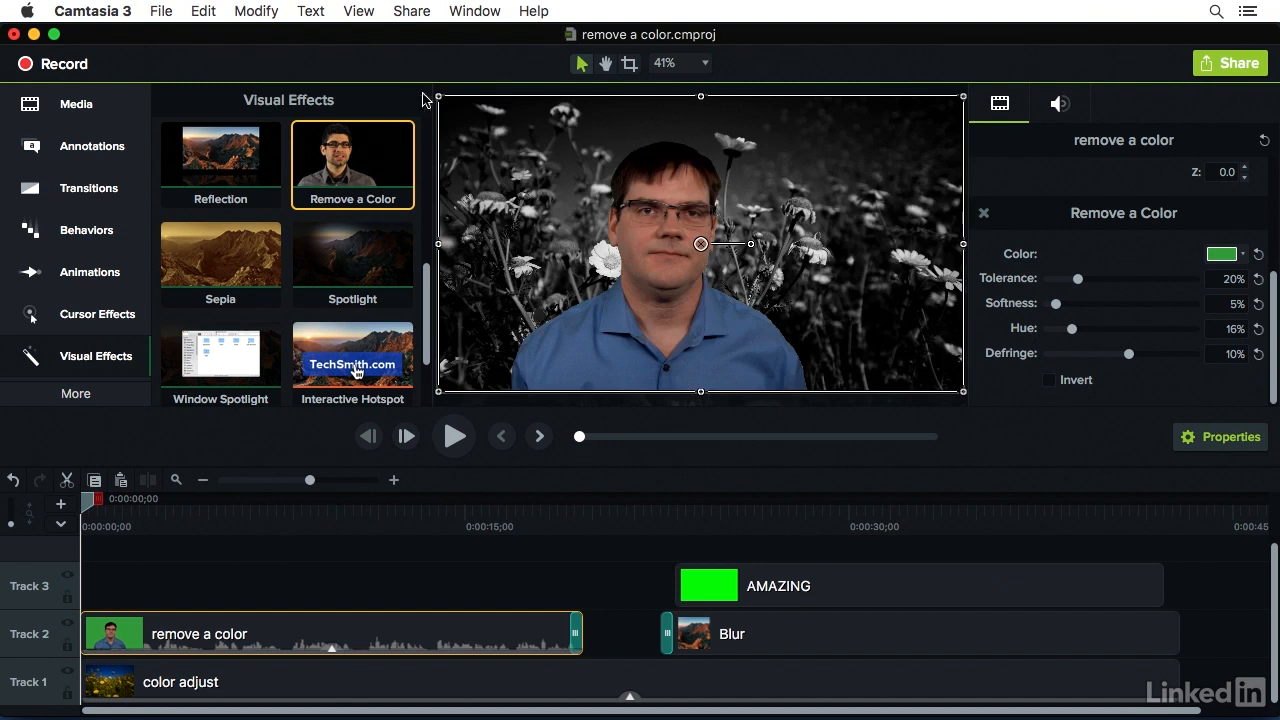
# - Scale the keyed clip down to about 72% and shift it to the right along the canvas's bottom edge
pyautogui.moveTo(440, 100); pyautogui.dragTo(588, 182)
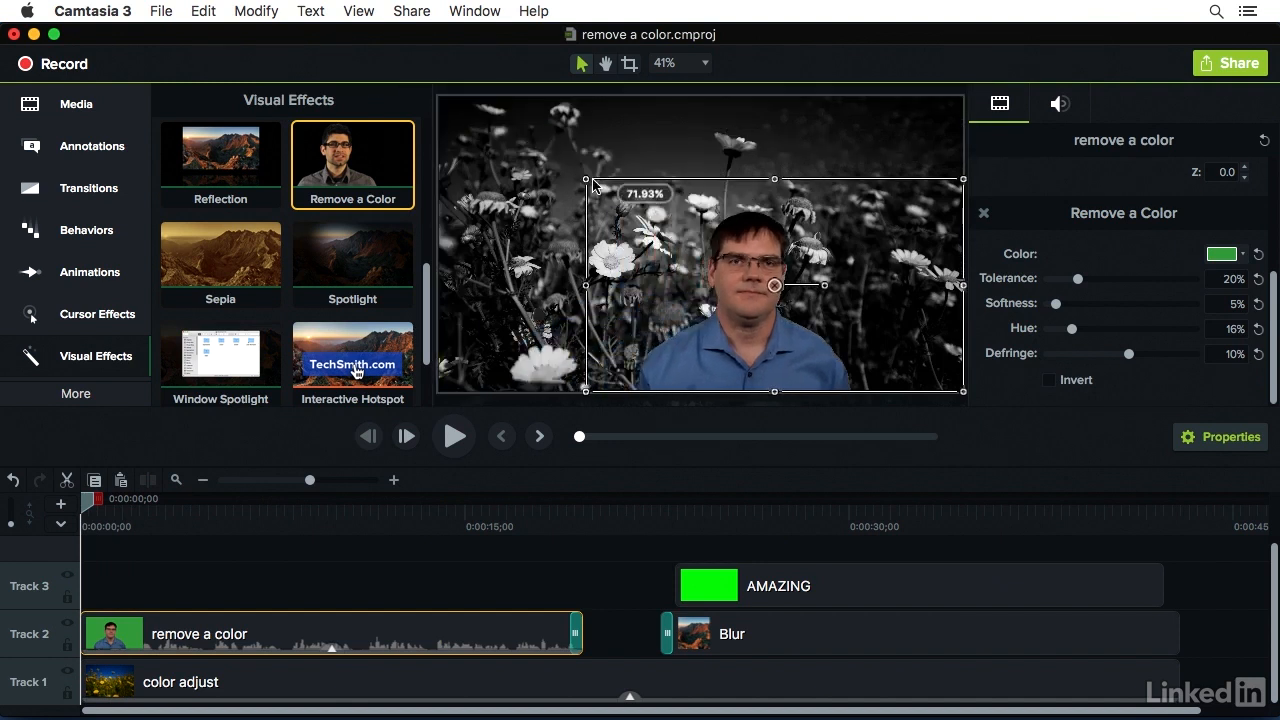
pyautogui.moveTo(750, 334); pyautogui.dragTo(823, 337)
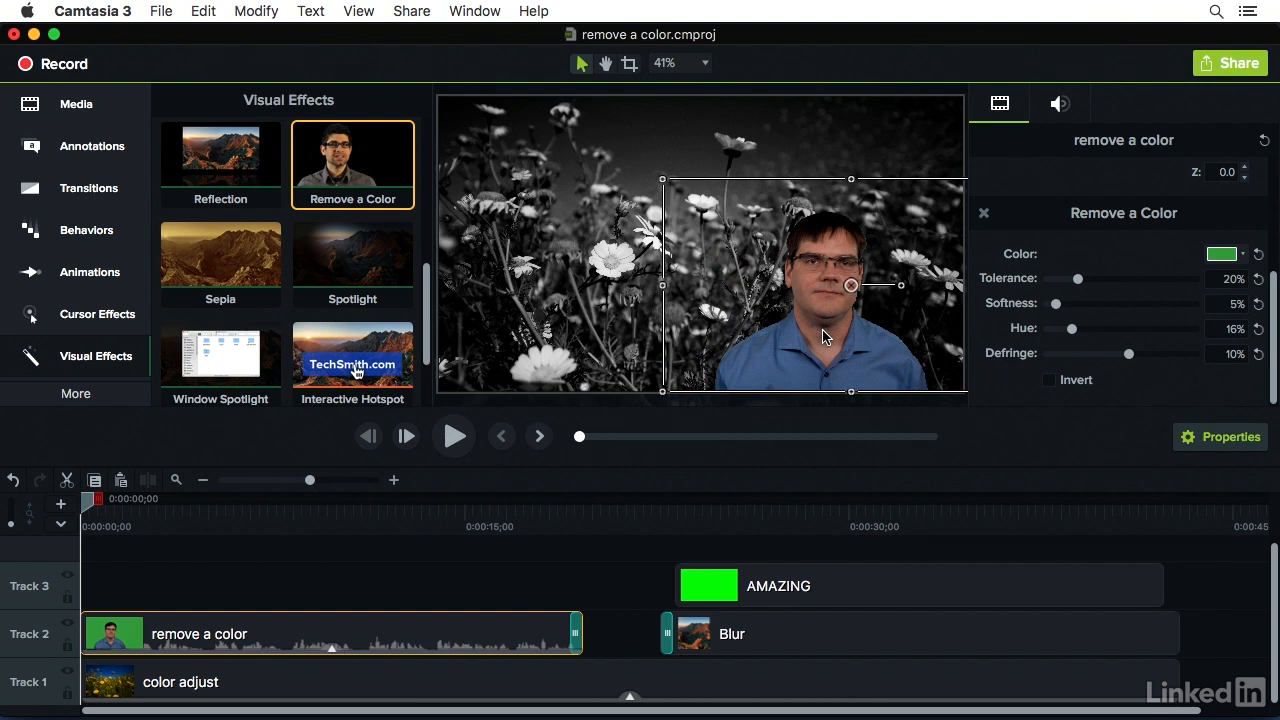
# - Deselect the clip and play the composite from the start to the end of the green-screen clip, pausing there
pyautogui.click(454, 437)
pyautogui.click(437, 568)
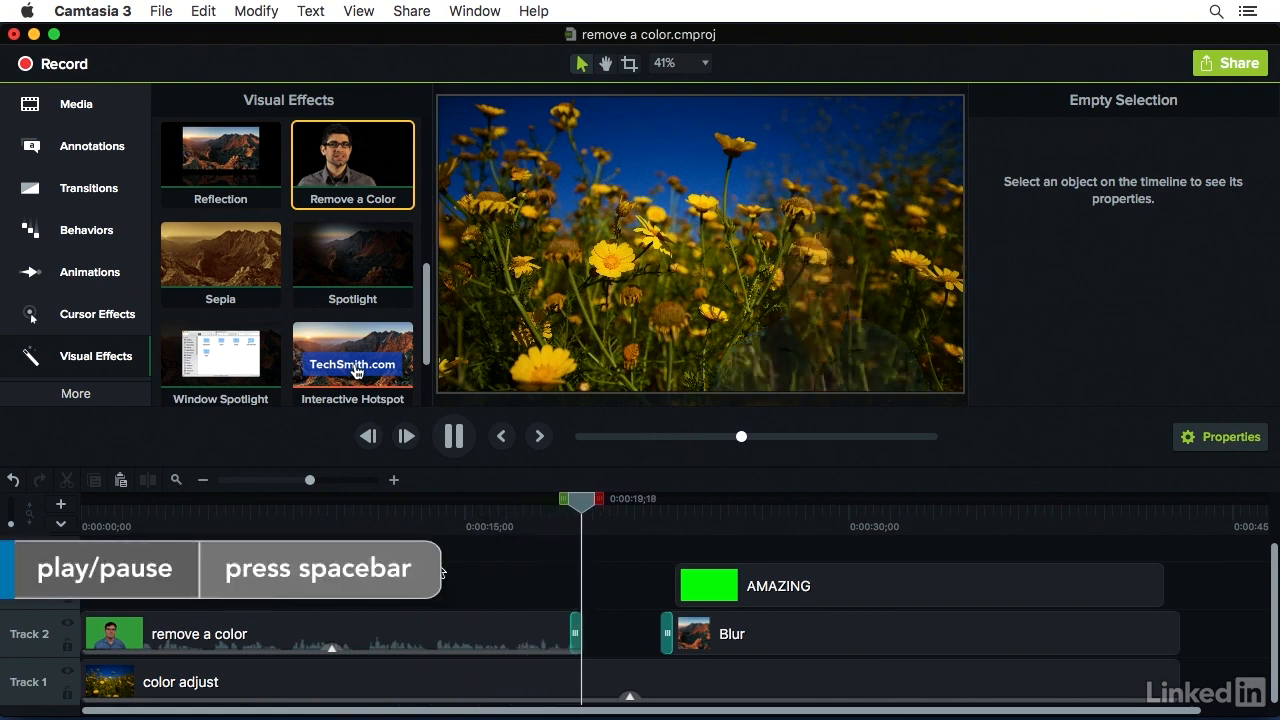
pyautogui.press('space')
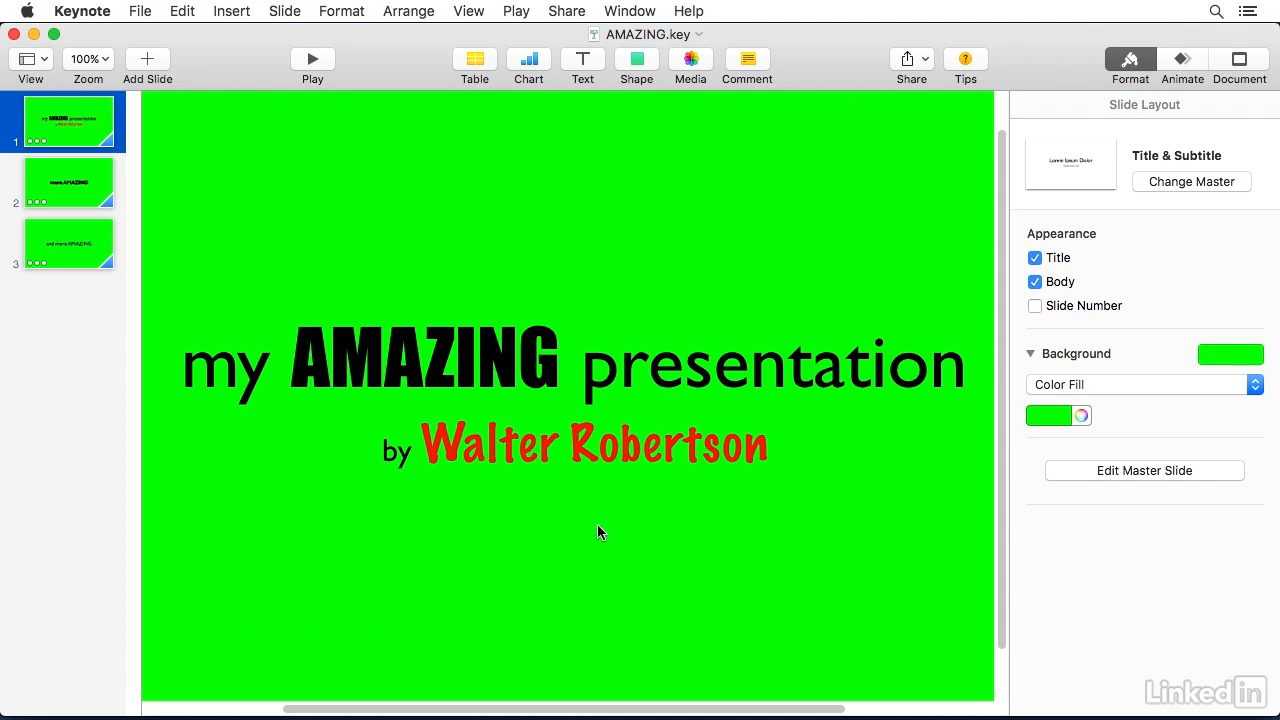
# - Check the green background fill of the AMAZING slides in Keynote, and scrub through the AMAZING clip on Track 3 in Camtasia
pyautogui.click(1082, 416)
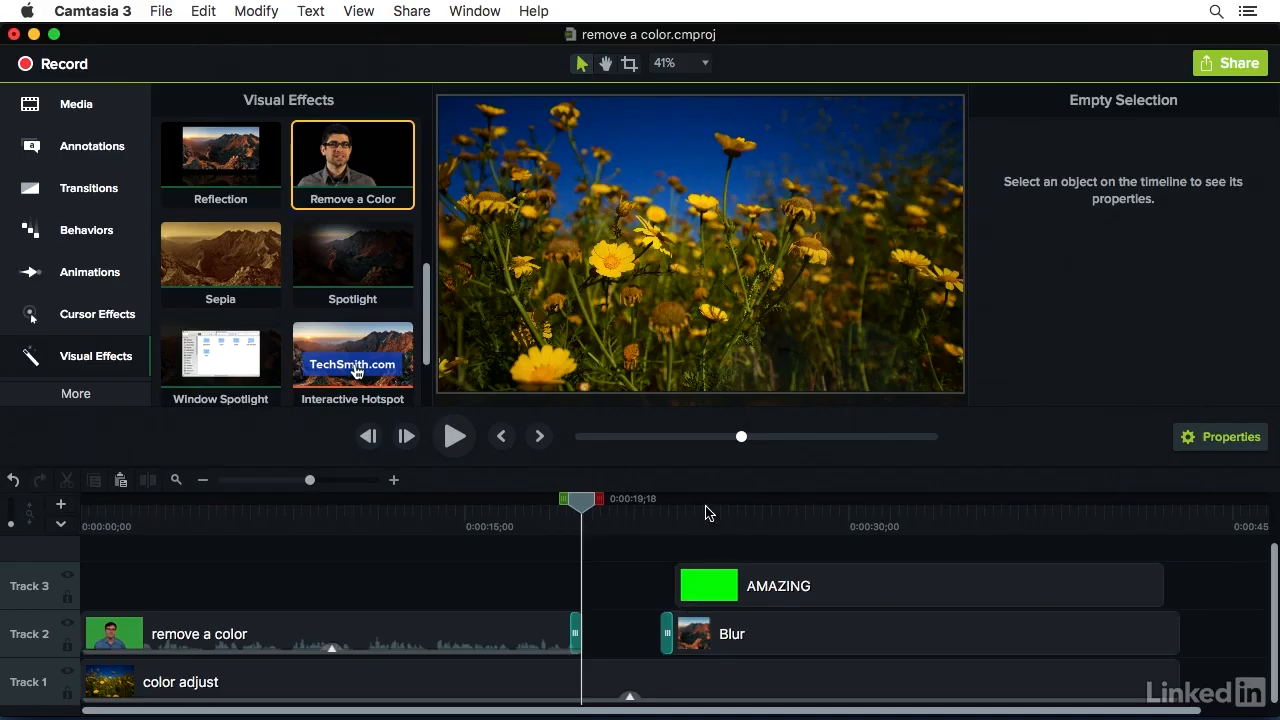
pyautogui.click(703, 515)
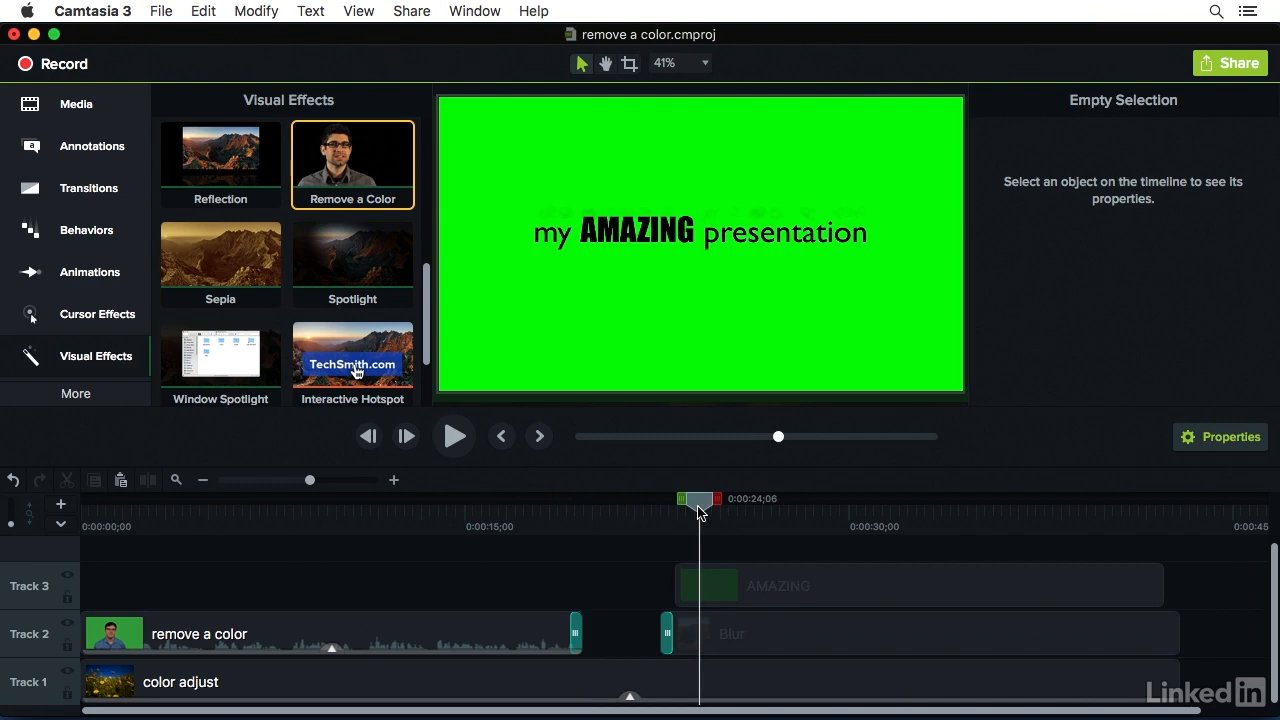
pyautogui.click(717, 591)
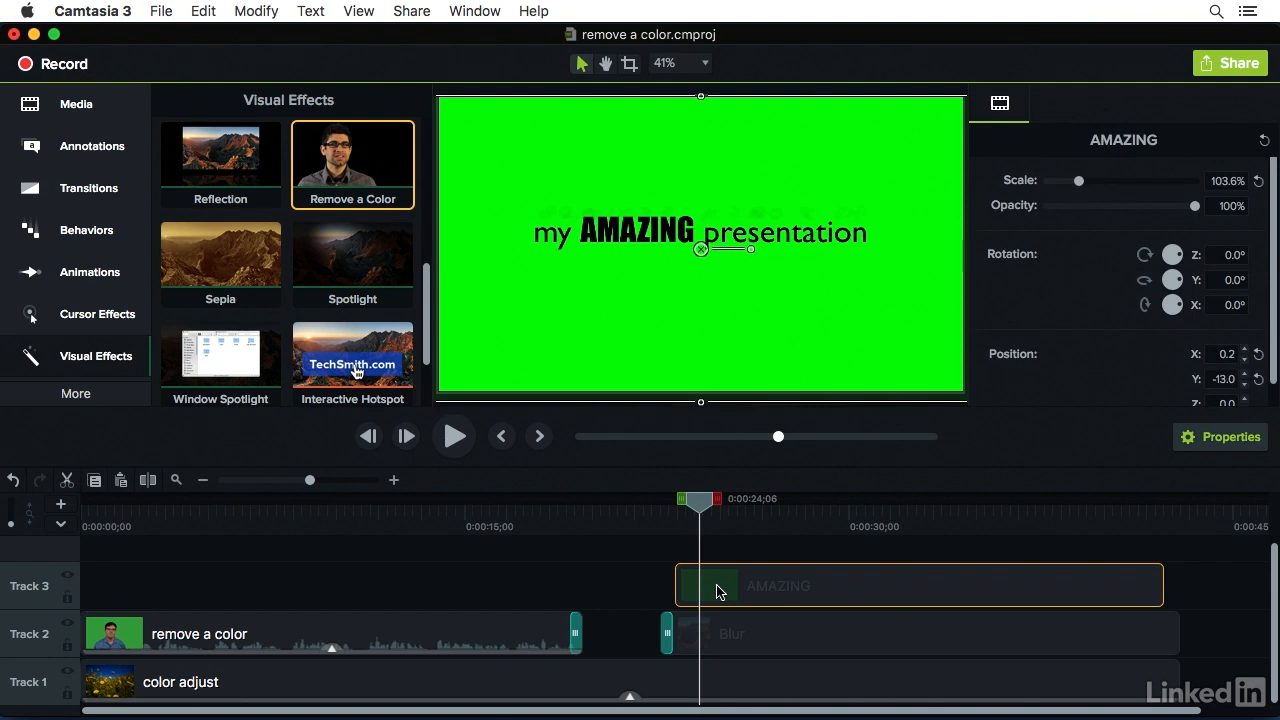
pyautogui.moveTo(700, 505); pyautogui.dragTo(770, 519)
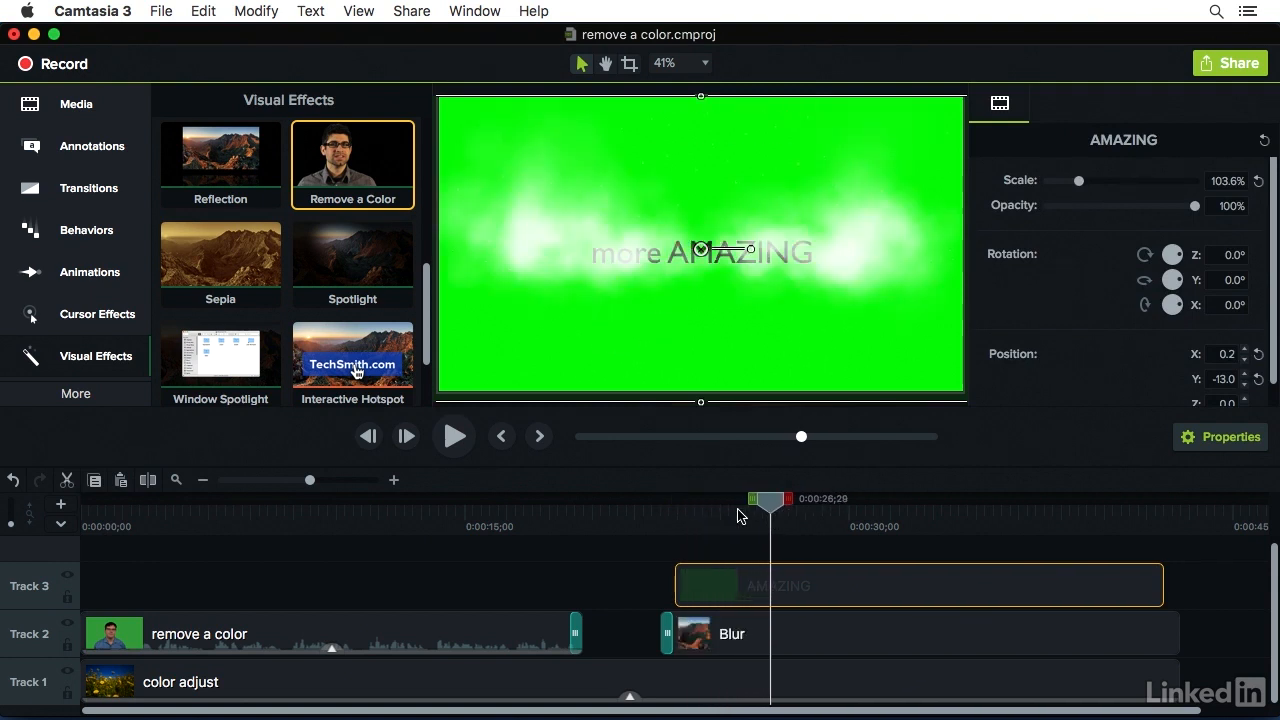
# - Switch to the remove a color_END project, examine the AMAZING clip's Remove a Color settings, and play back the keyed presentation
pyautogui.click(33, 35)
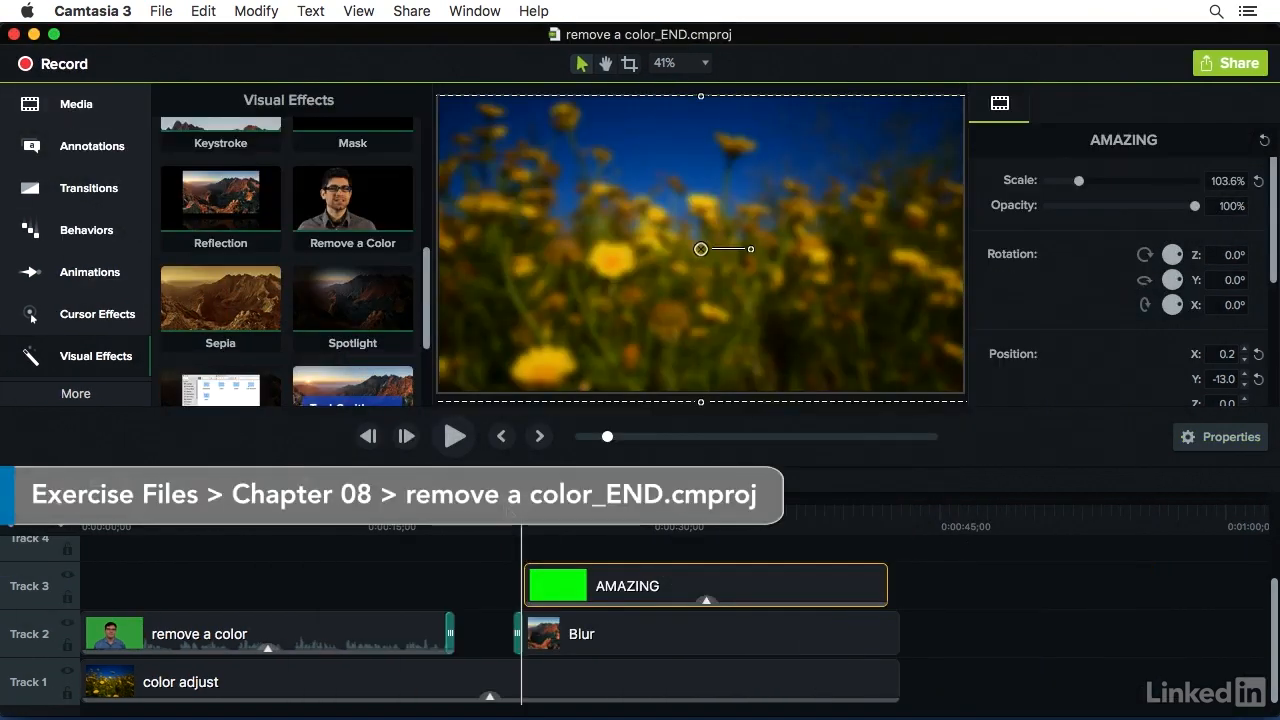
pyautogui.click(706, 601)
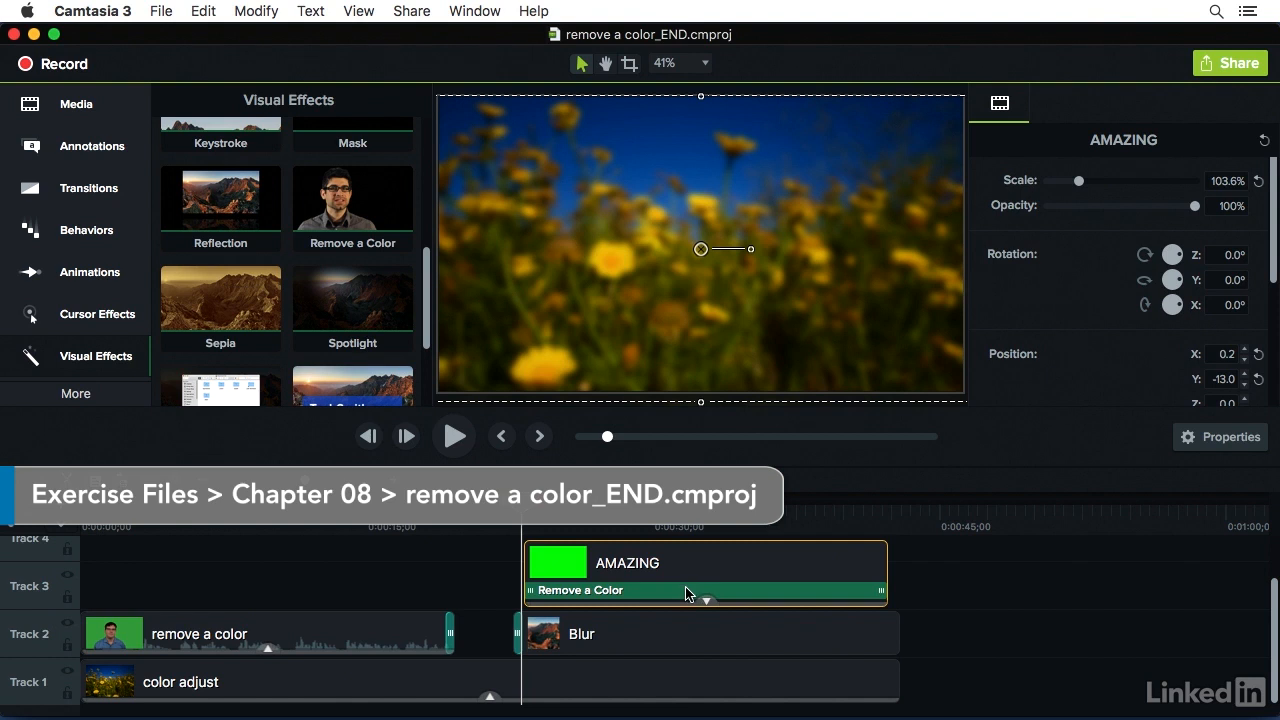
pyautogui.click(687, 593)
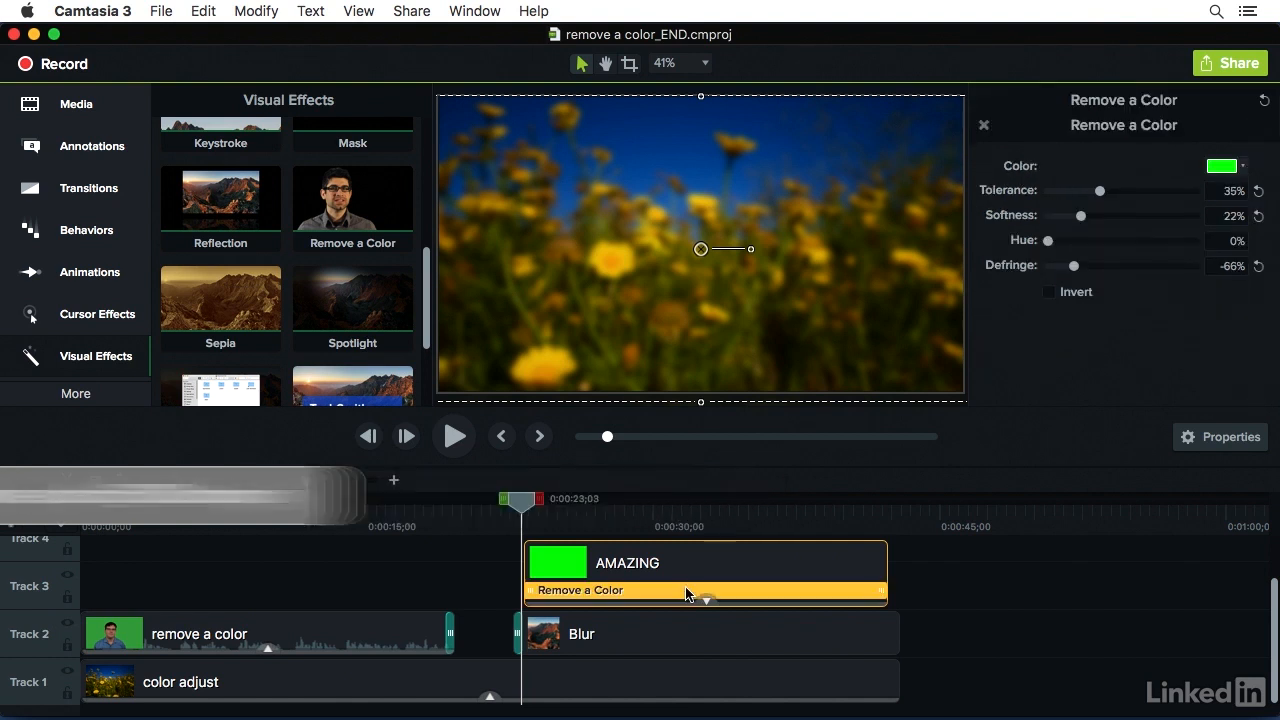
pyautogui.click(1222, 168)
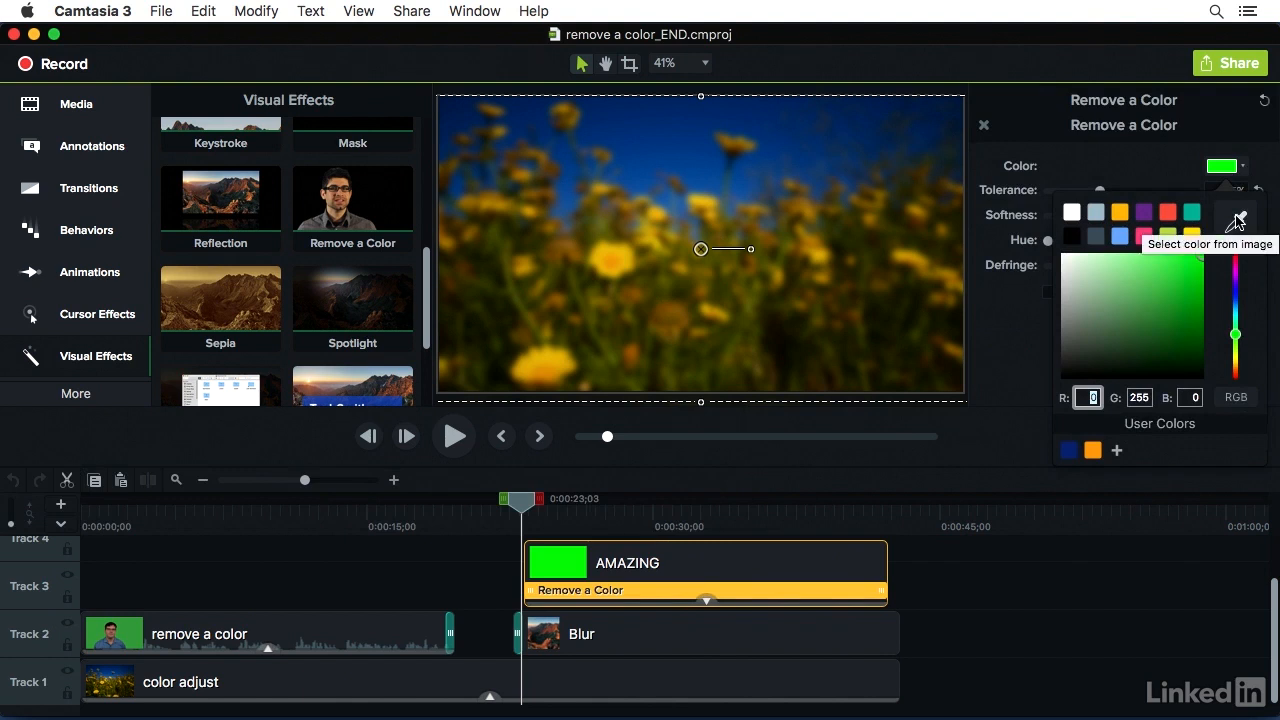
pyautogui.click(1268, 185)
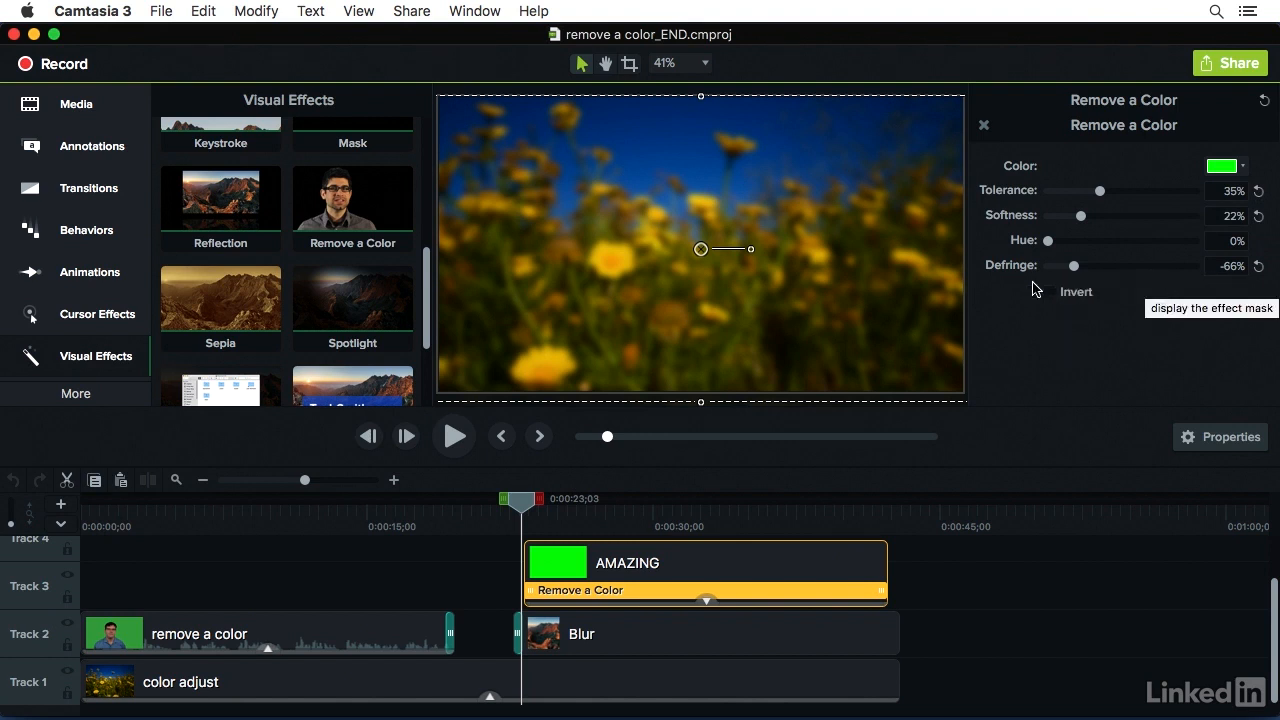
pyautogui.click(453, 437)
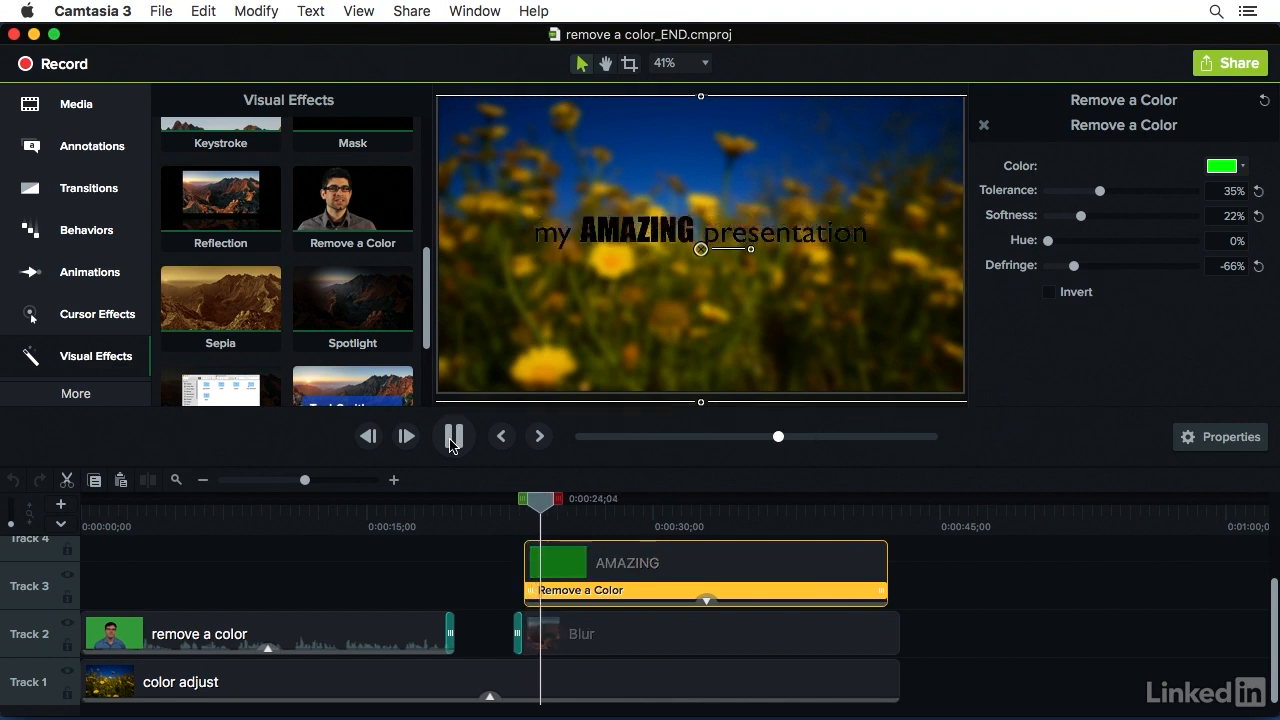